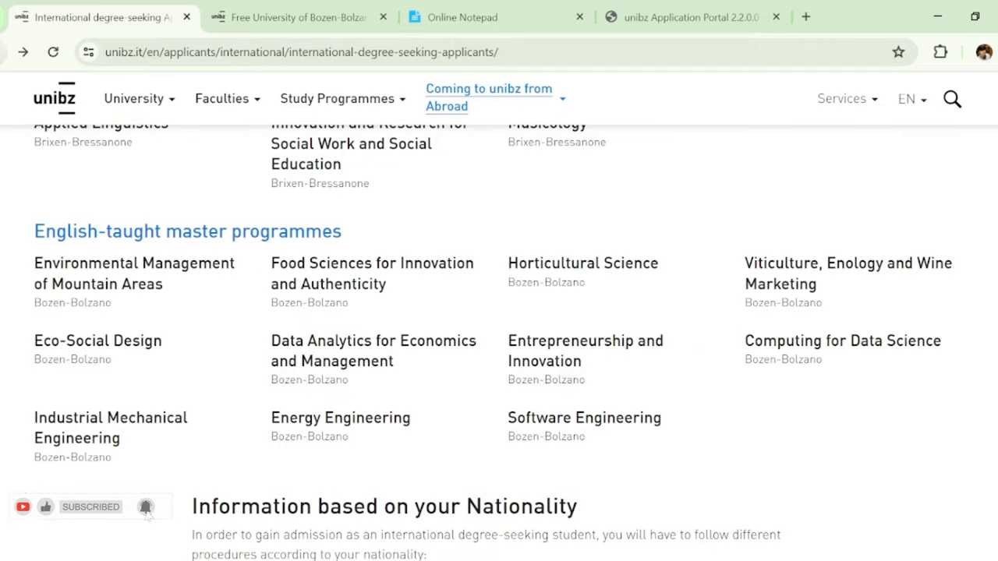
- Scroll past the English-taught master programmes to the 'Information based on your Nationality' options
scroll(499, 343, "down", 5)
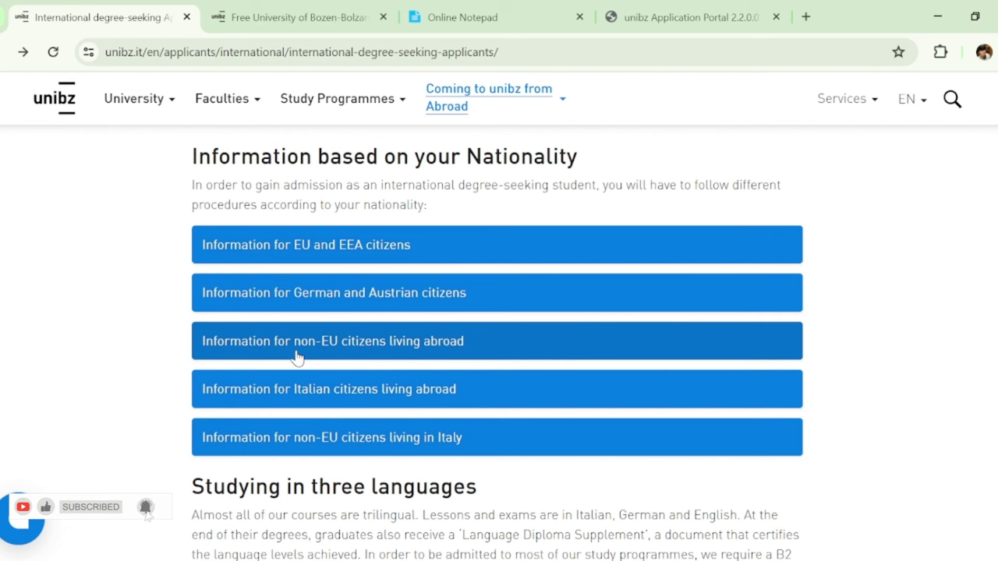
- Open 'Information for non-EU citizens living abroad' and read through its application checklist and visa details
left_click(381, 354)
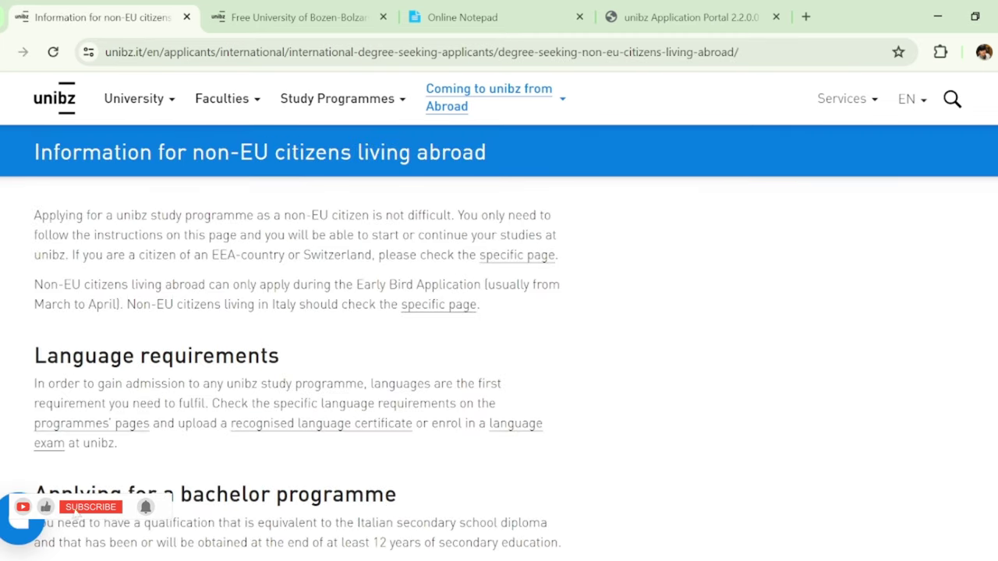
scroll(298, 343, "down", 10)
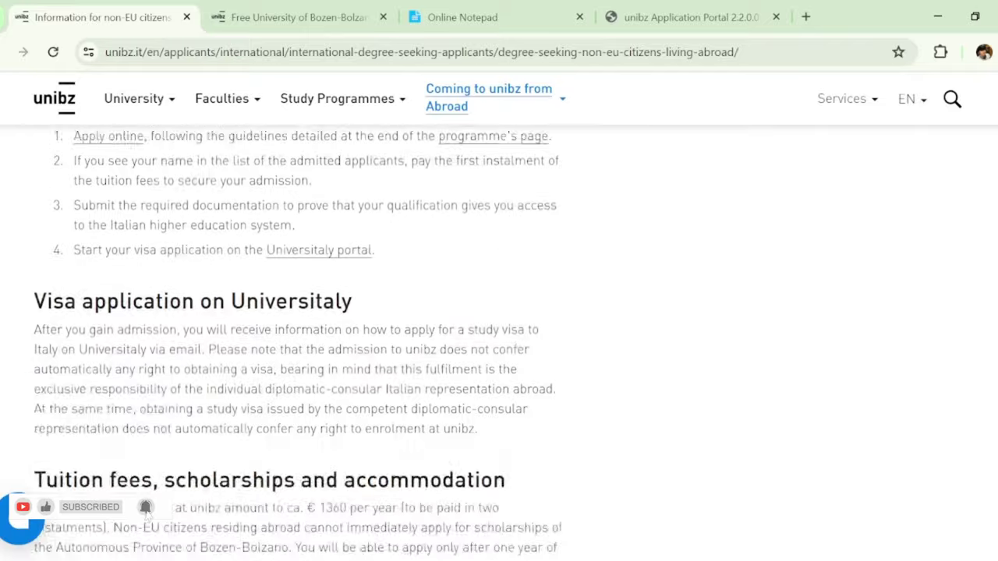
scroll(297, 343, "up", 12)
scroll(987, 167, "down", 2)
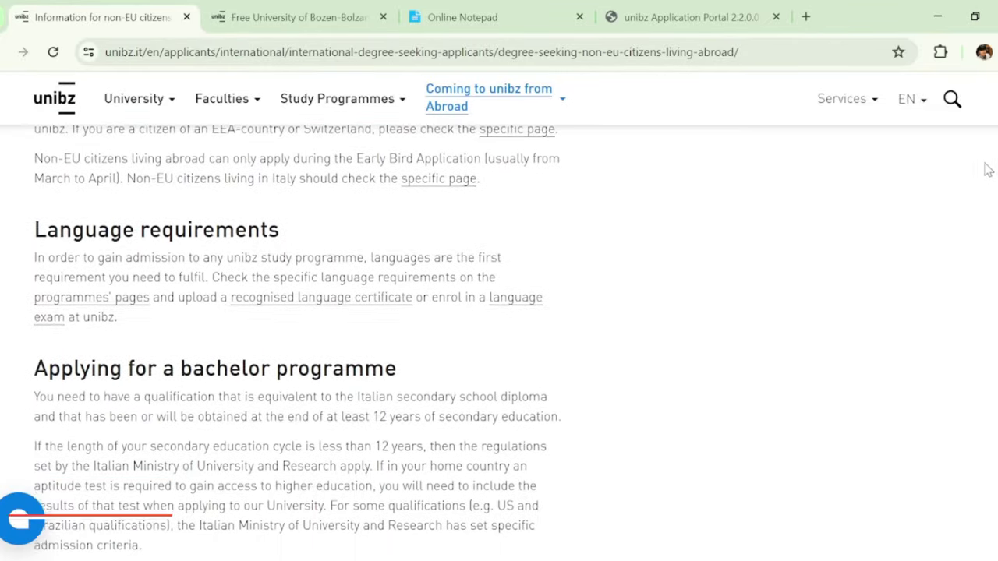
scroll(987, 167, "up", 1)
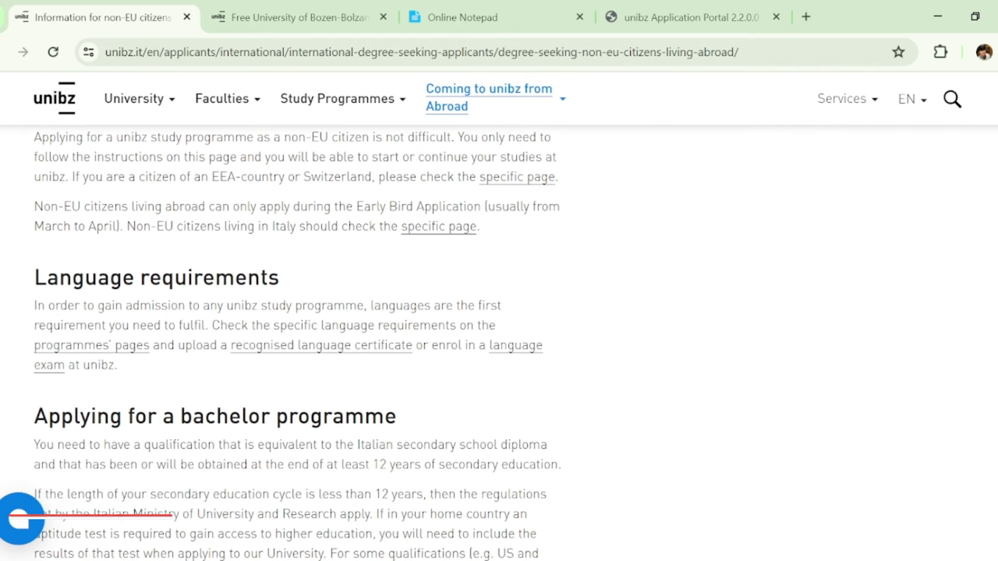
scroll(88, 495, "down", 1)
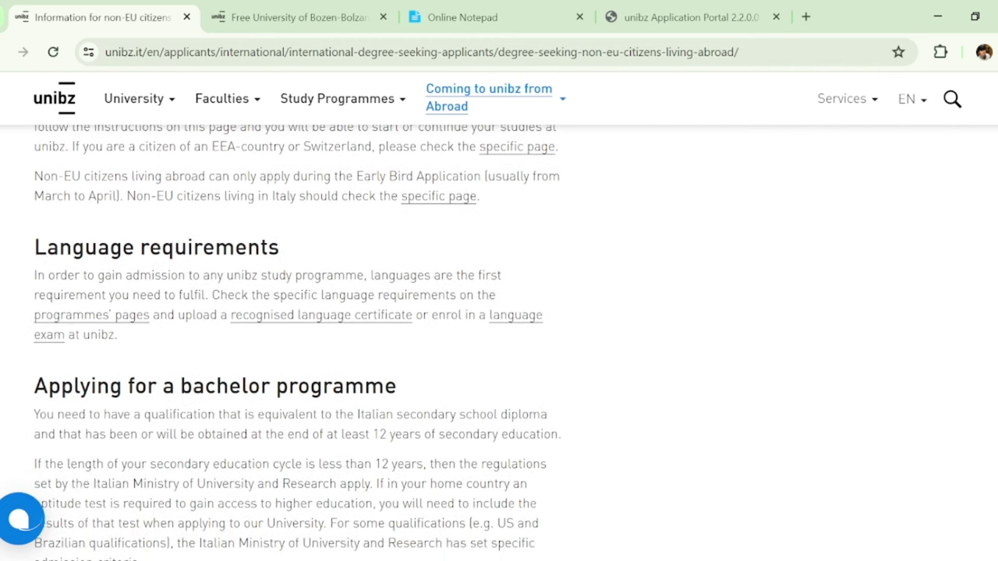
scroll(287, 343, "down", 3)
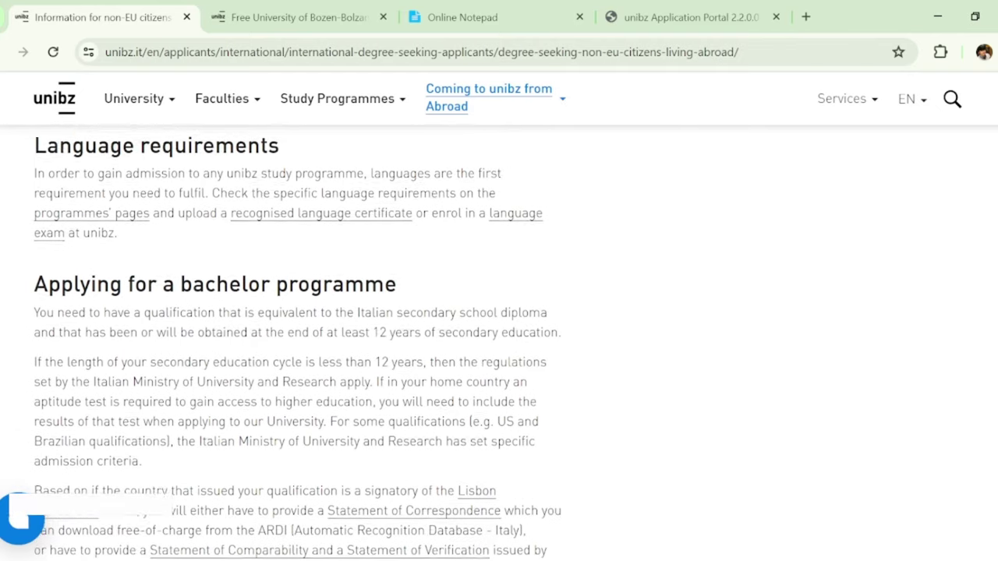
scroll(287, 343, "down", 3)
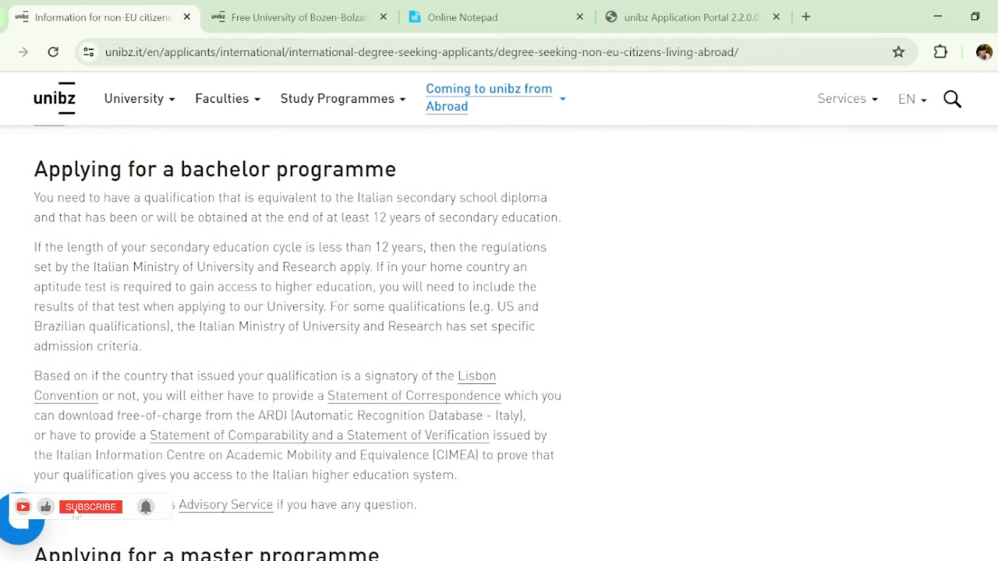
scroll(297, 343, "up", 1)
scroll(297, 343, "down", 10)
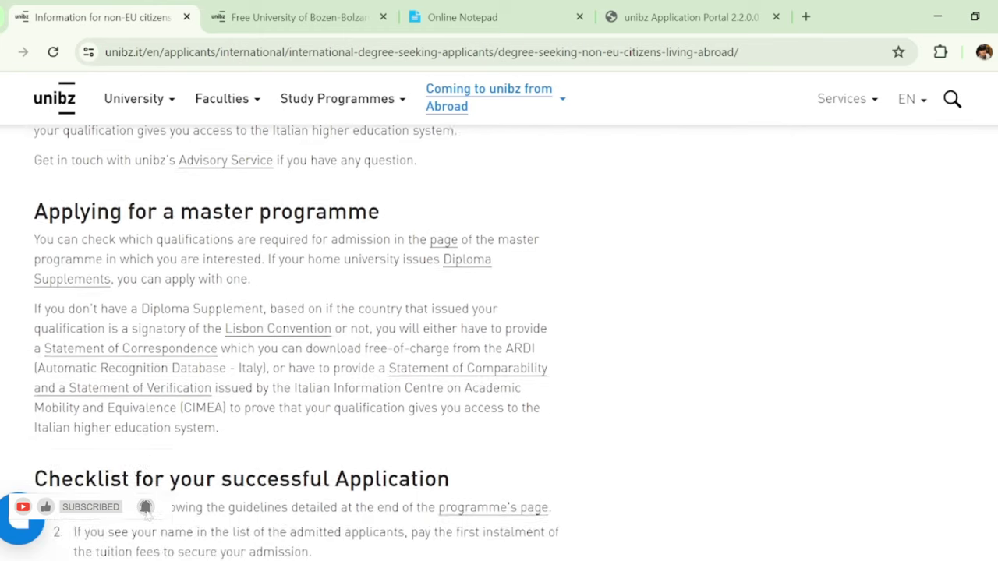
scroll(297, 343, "down", 5)
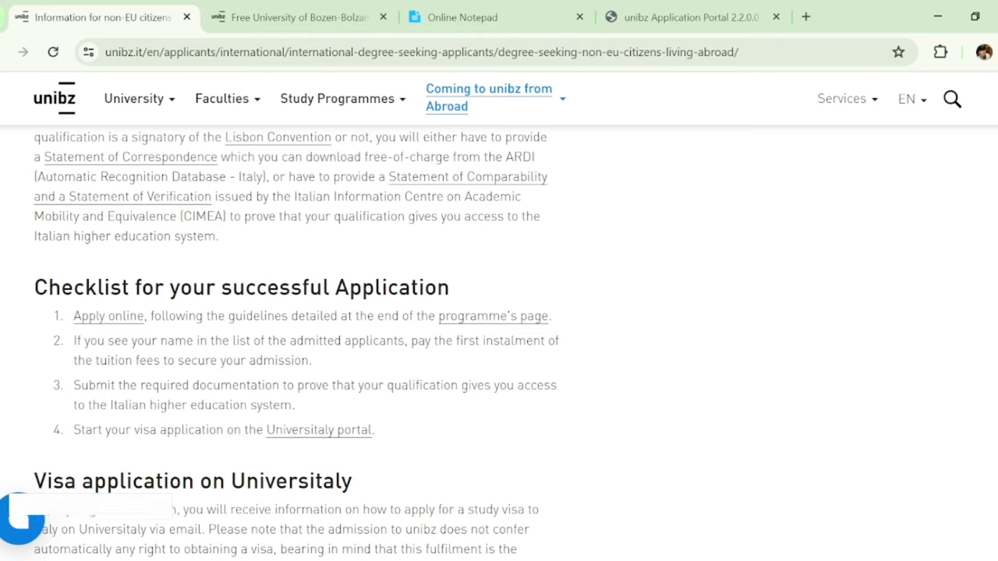
scroll(499, 336, "up", 3)
scroll(500, 335, "up", 5)
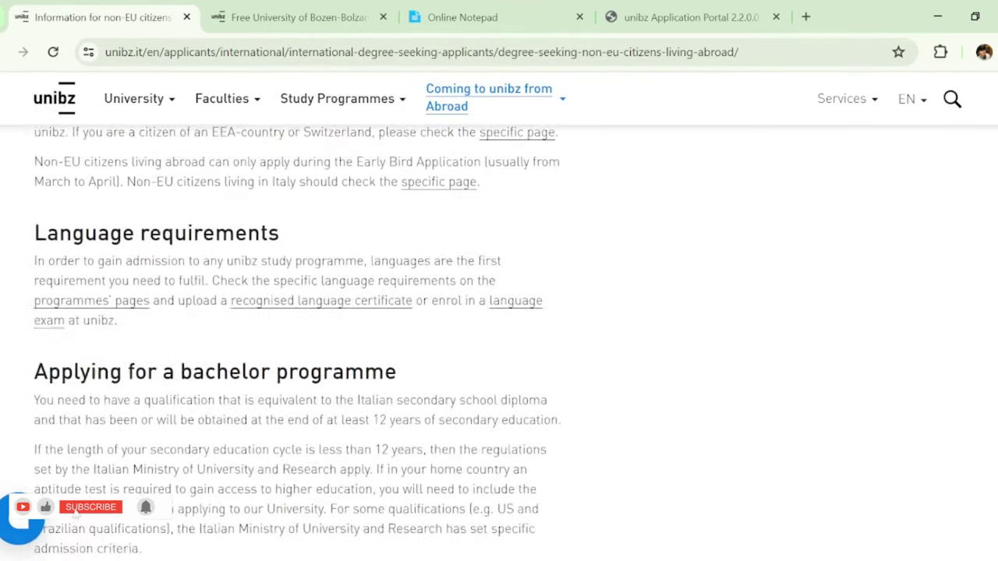
scroll(499, 335, "up", 2)
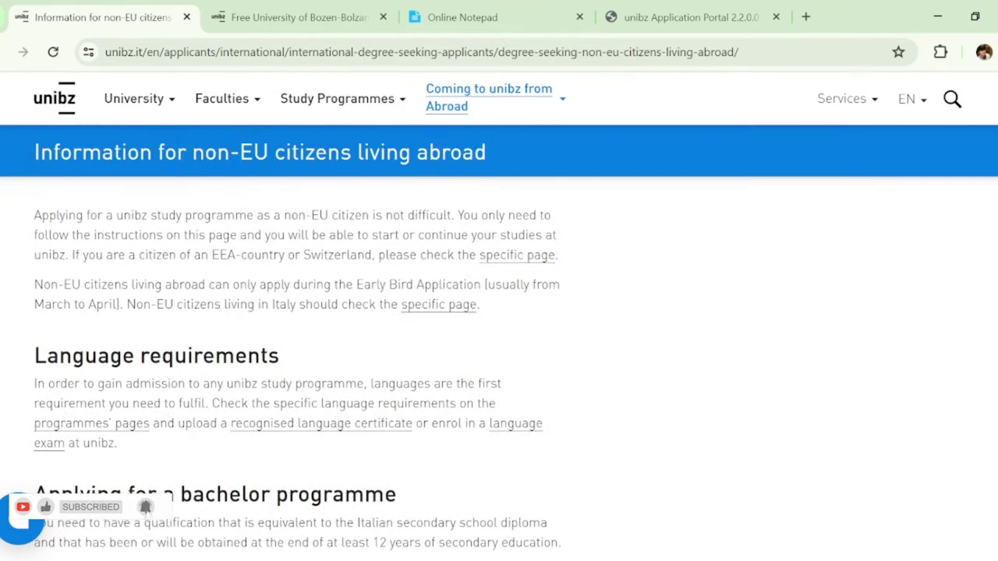
scroll(996, 383, "down", 15)
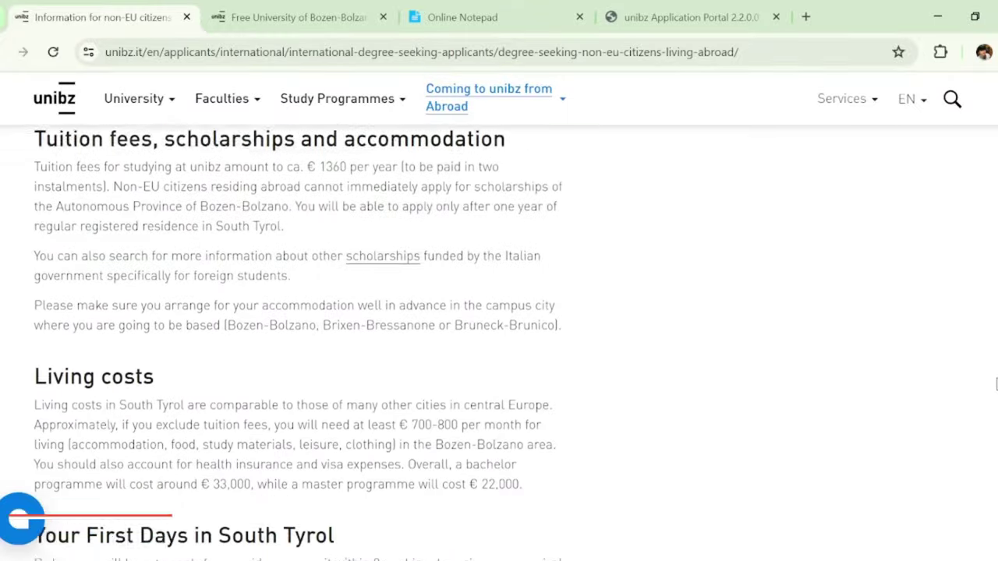
scroll(995, 383, "up", 5)
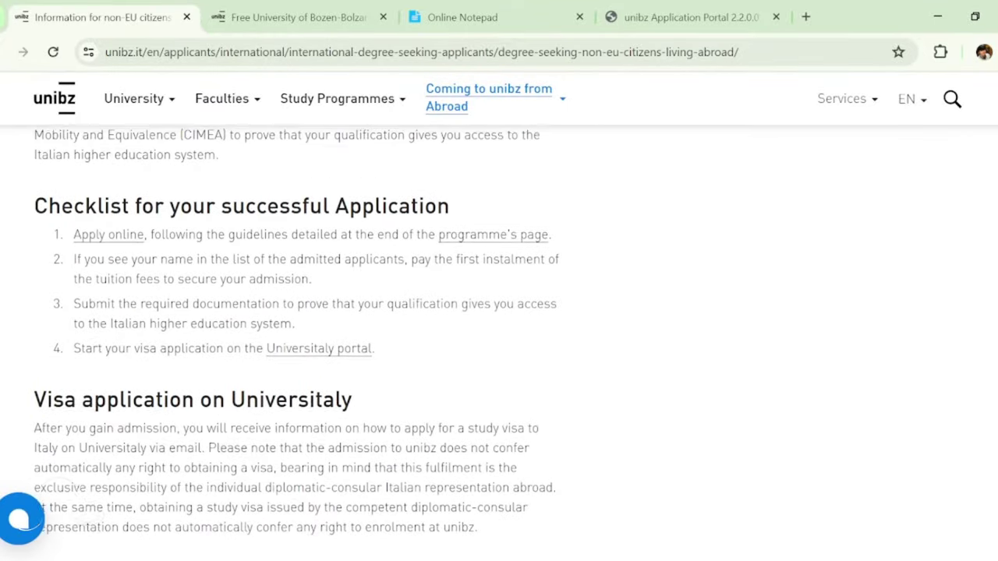
scroll(298, 338, "up", 1)
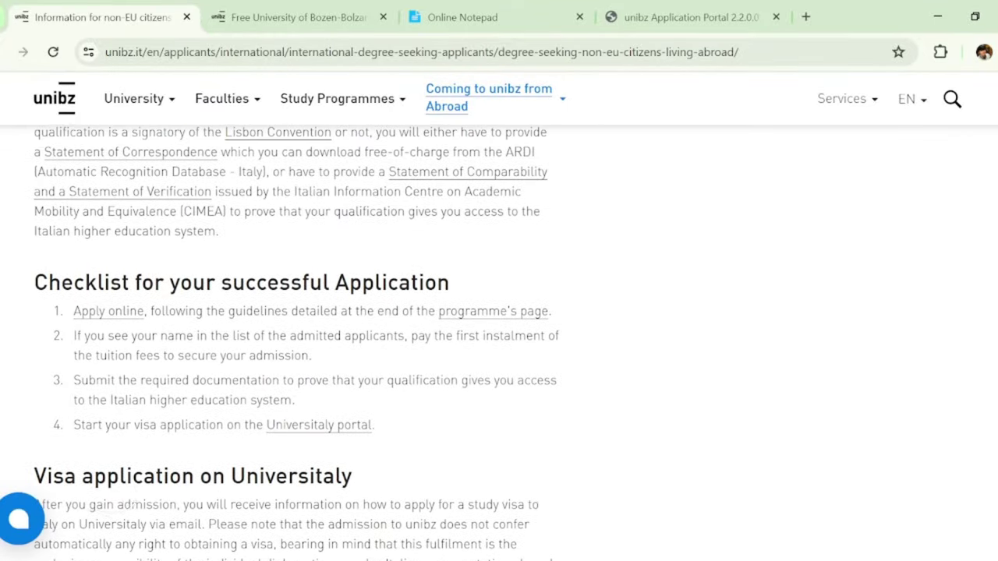
- Follow the checklist's 'Apply online' link to the 2024/2025 Application Portal and select the E-mail field
left_click(132, 314)
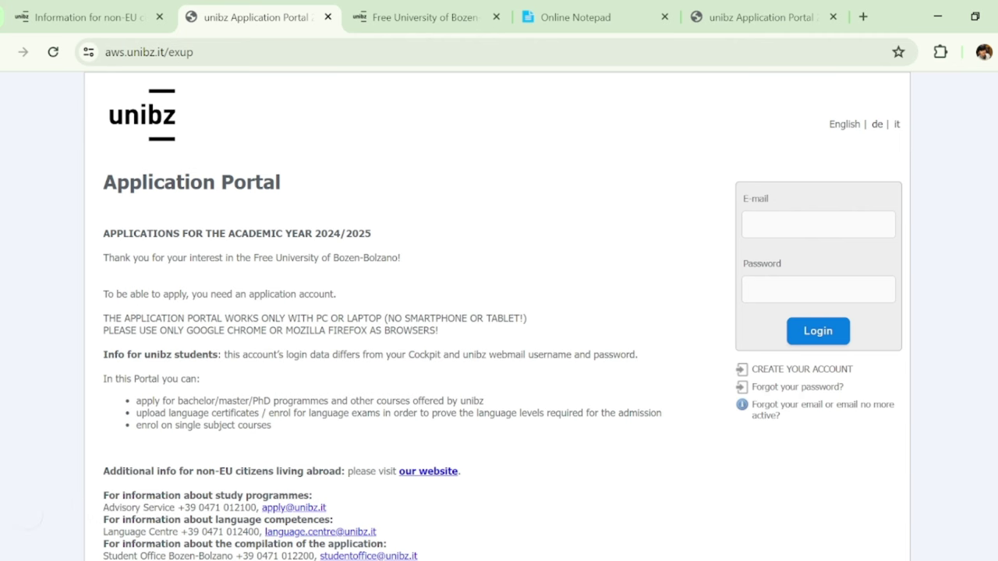
scroll(136, 496, "down", 1)
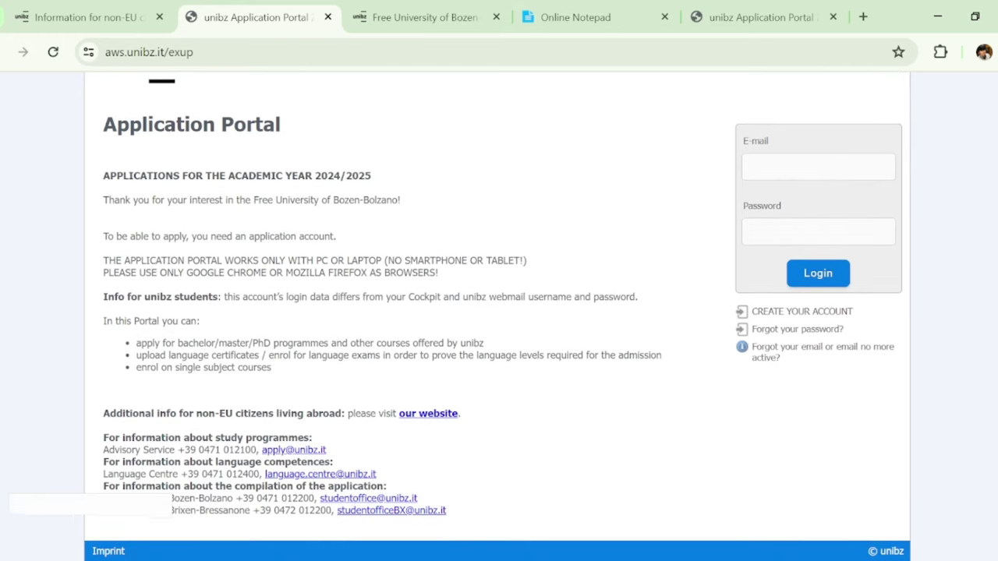
scroll(136, 496, "up", 1)
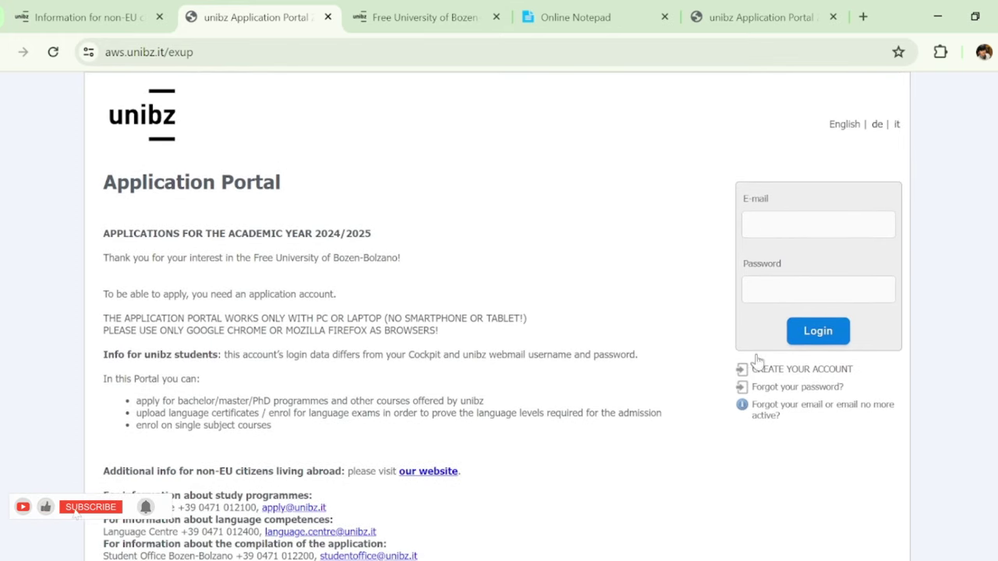
left_click(895, 224)
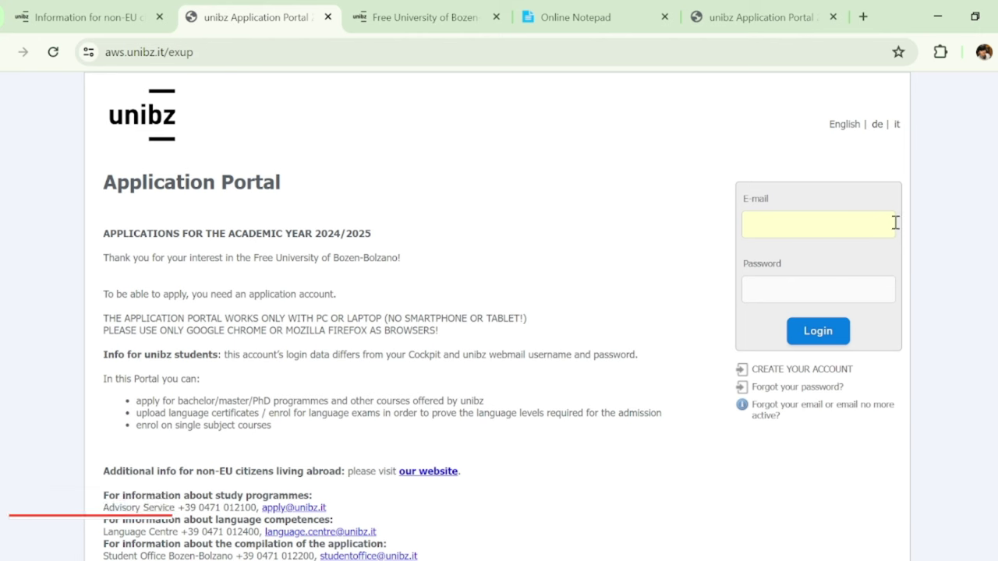
- Go to the 'Create your account' registration form and look over its fields
left_click(834, 375)
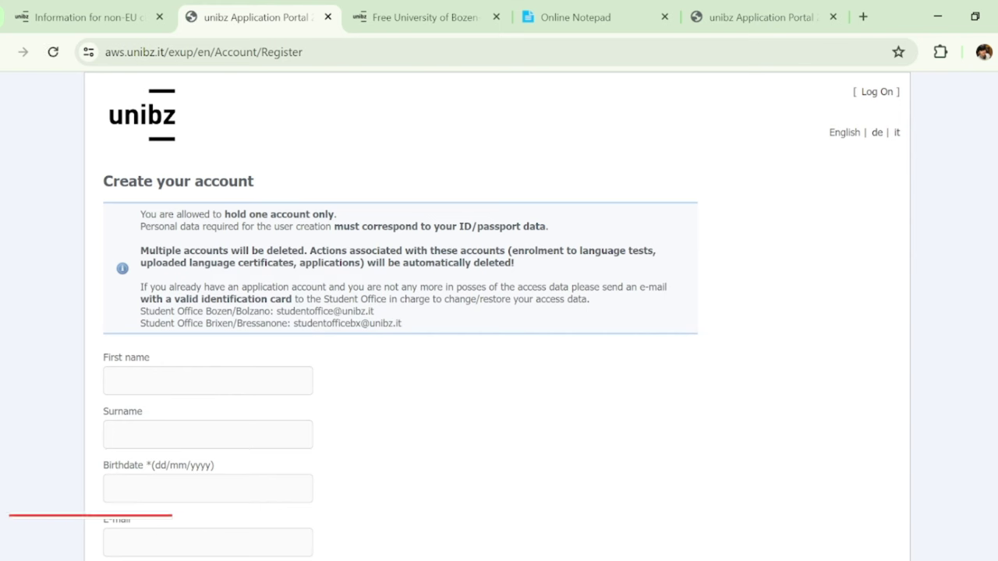
scroll(498, 309, "down", 1)
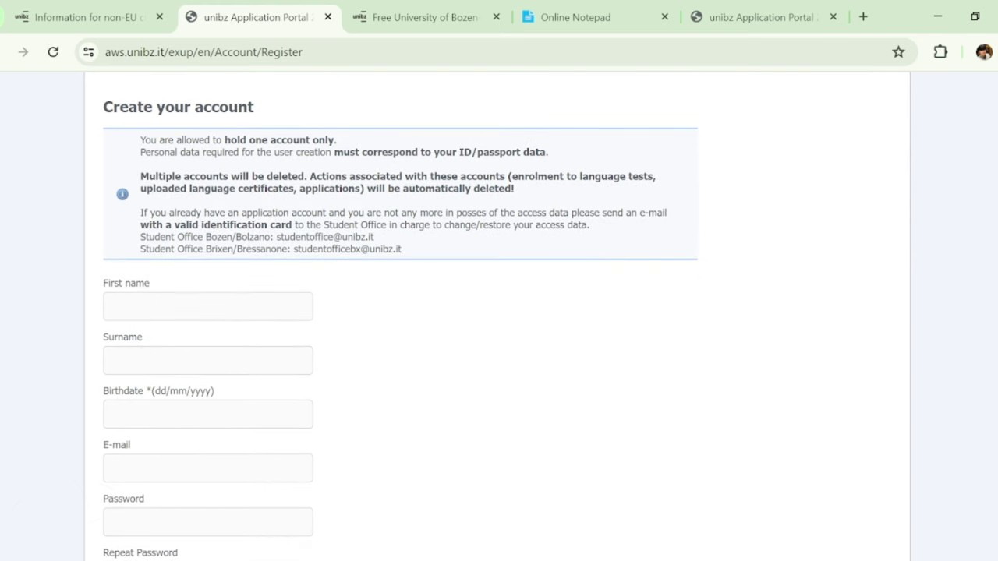
scroll(401, 312, "down", 2)
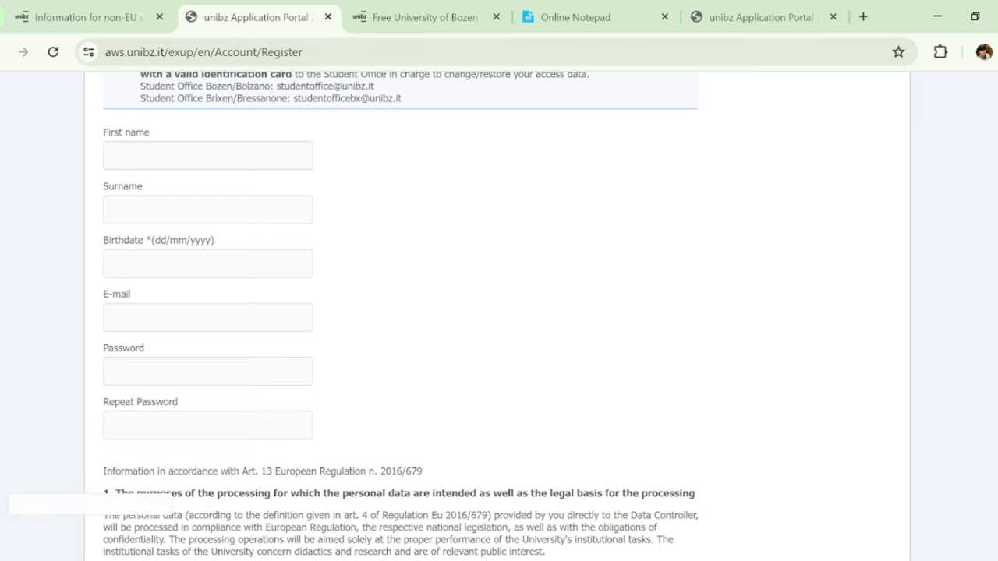
scroll(499, 312, "down", 5)
scroll(499, 312, "up", 6)
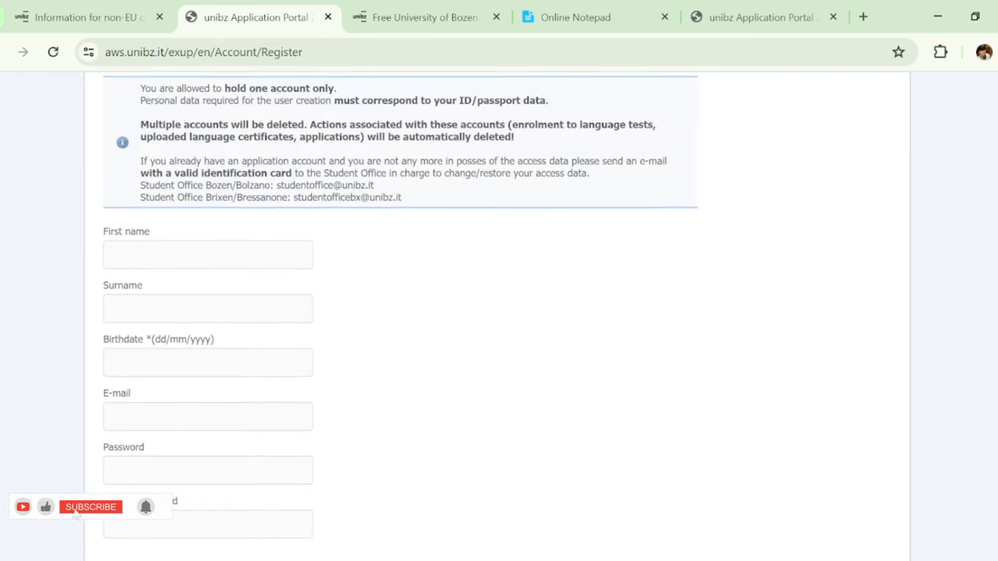
- Fill in the applicant's first name, surname and birthdate, then scroll down to the data-protection acknowledgement
left_click(243, 257)
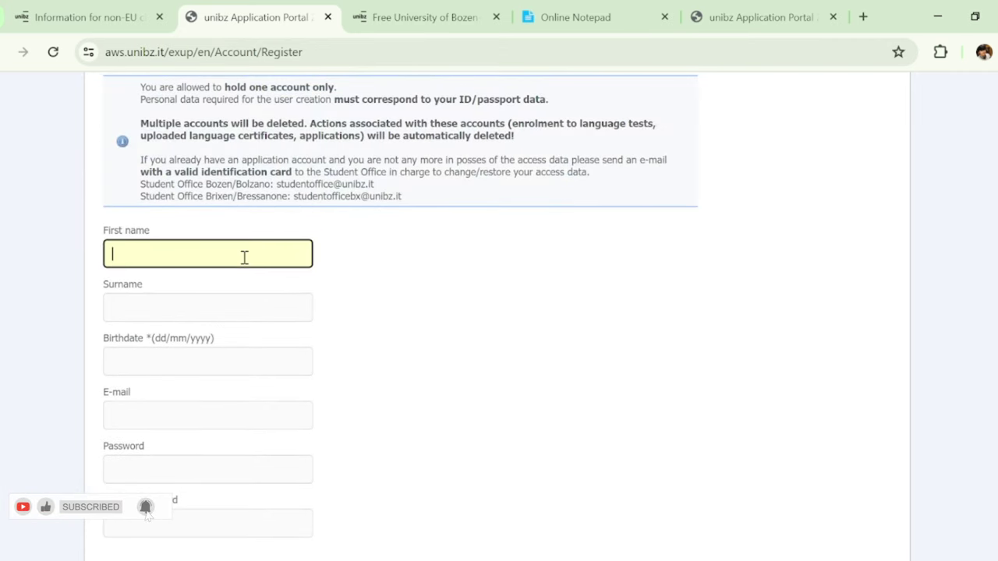
left_click(246, 295)
left_click(210, 307)
type("khan")
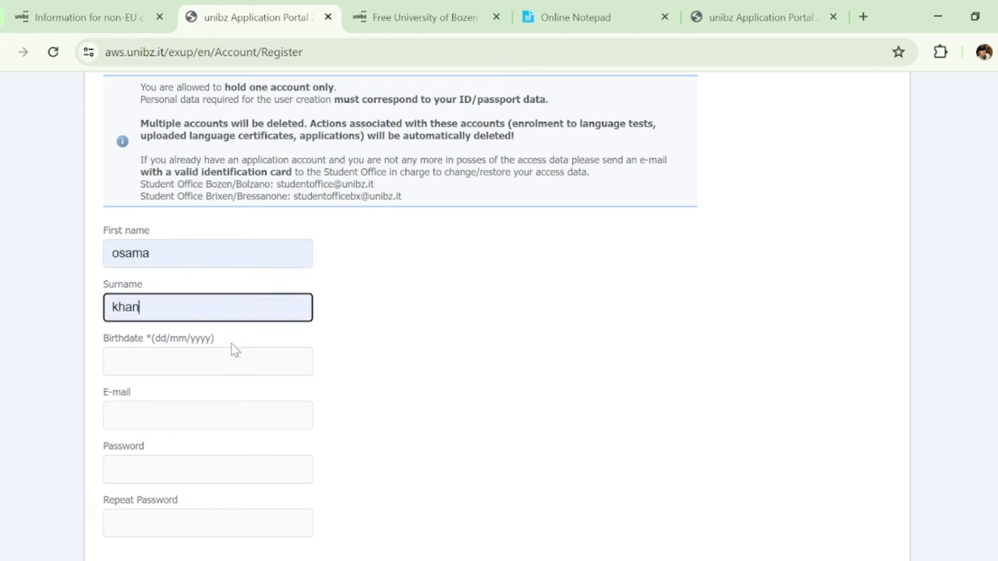
left_click(247, 360)
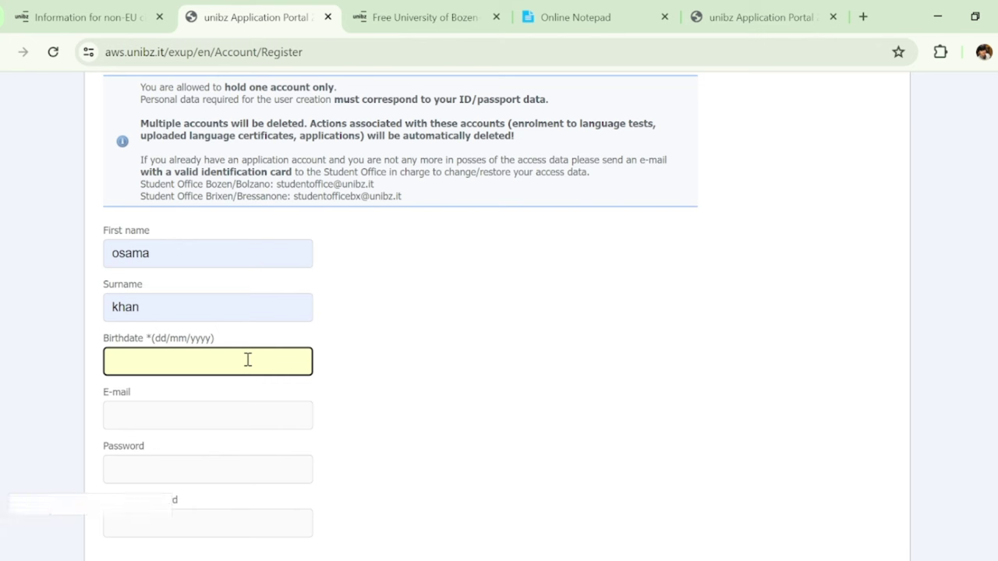
type("12")
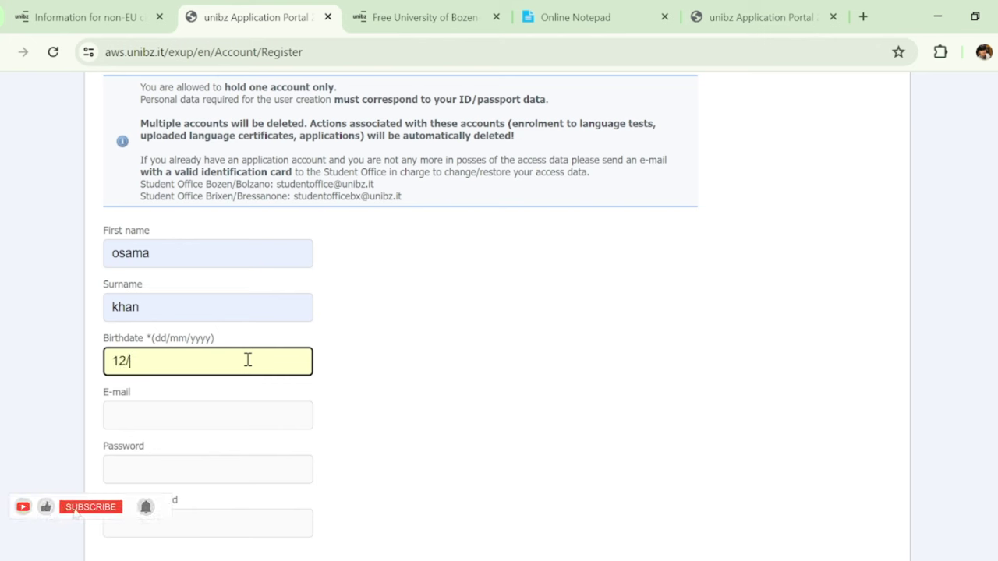
type("/12")
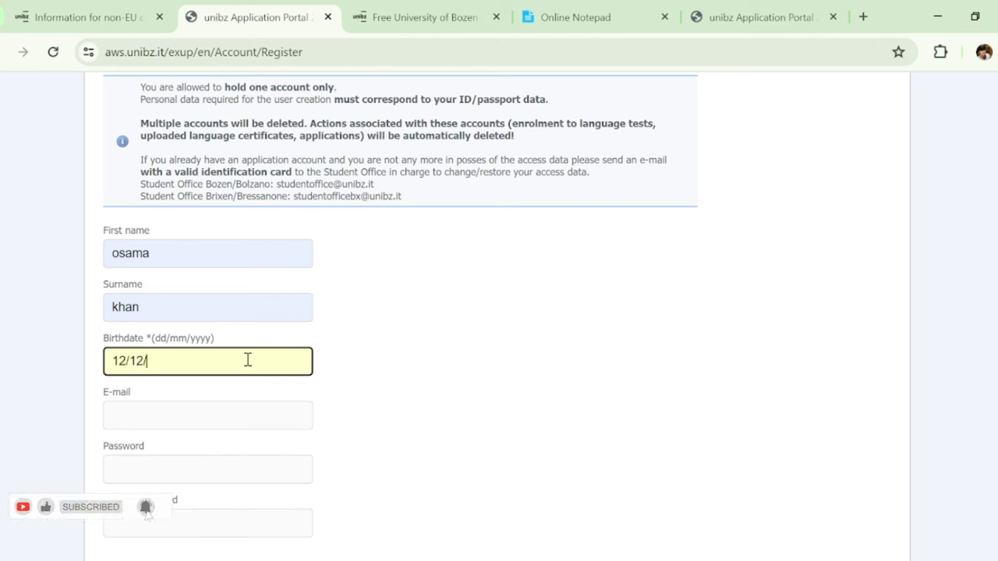
type("/1998")
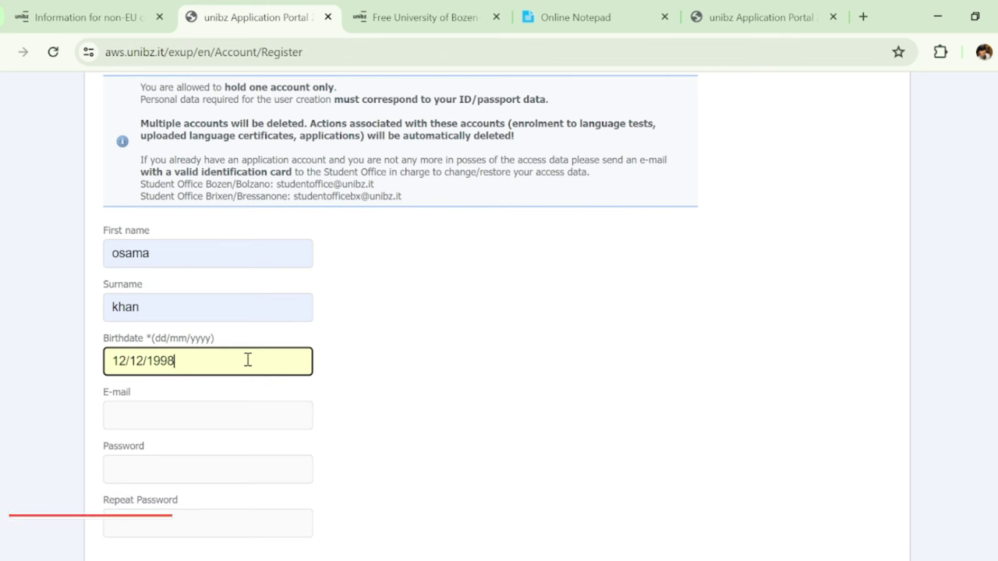
left_click(242, 414)
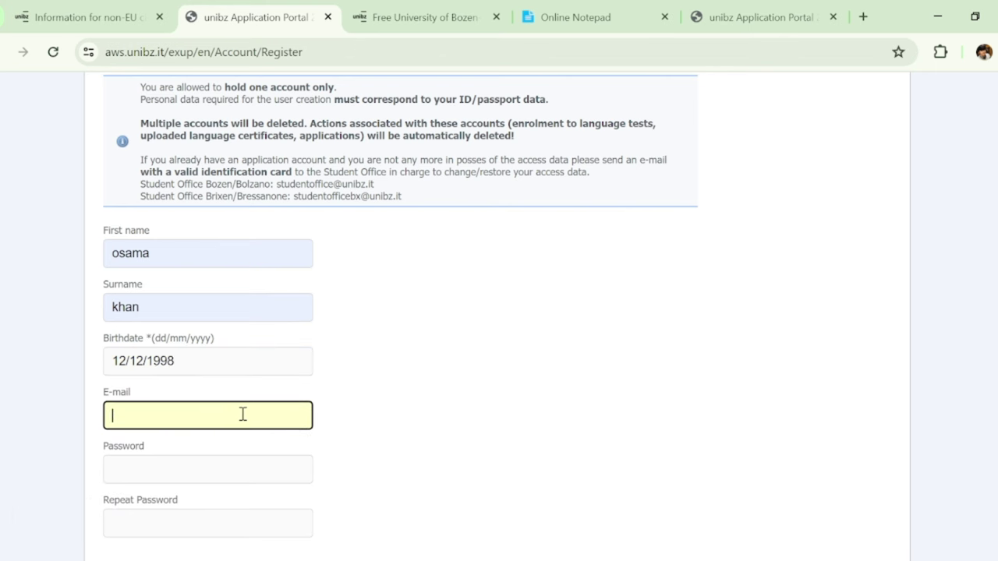
scroll(242, 312, "down", 3)
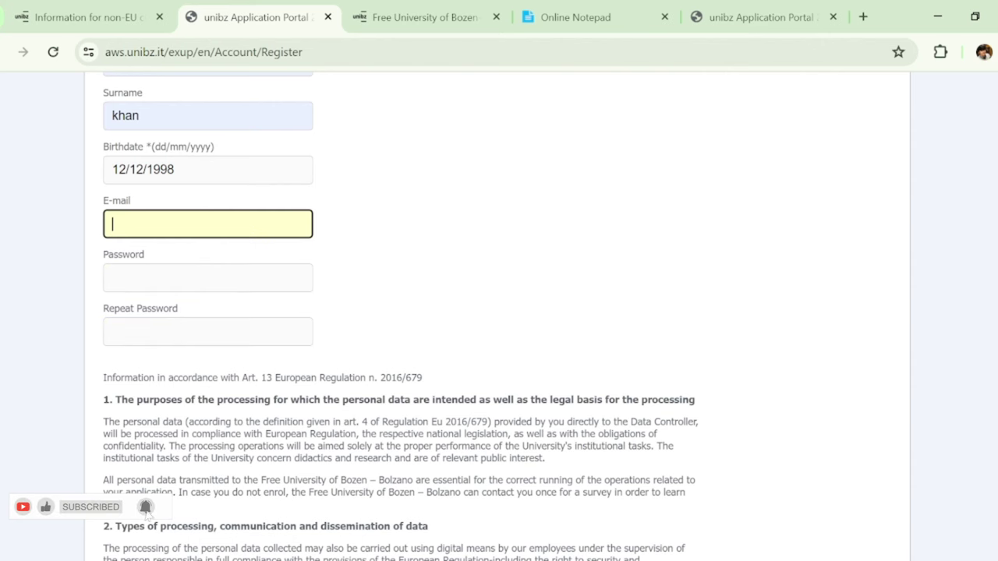
scroll(312, 442, "down", 8)
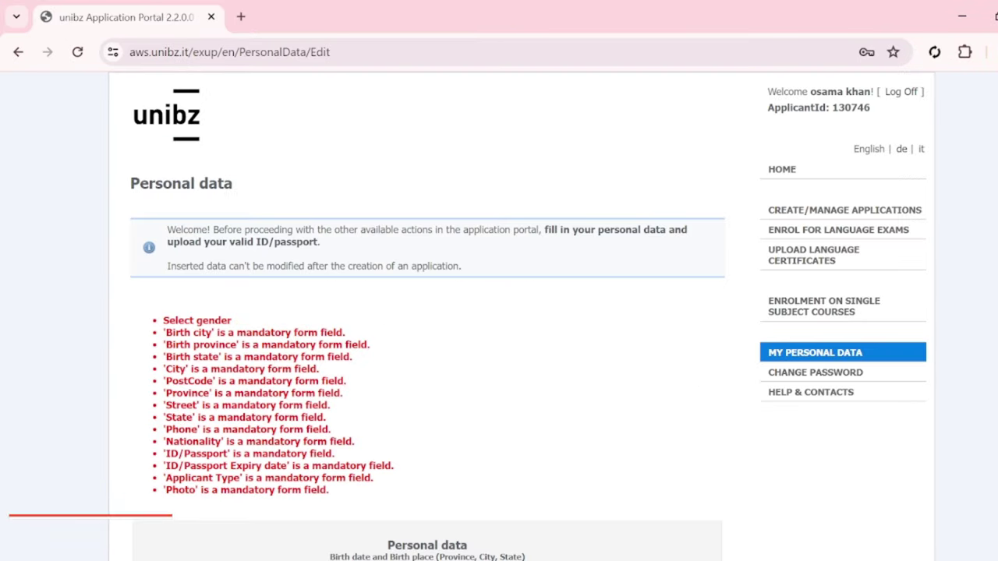
- Review the first name, birthdate and birth province entries on the Personal data page
scroll(530, 312, "down", 6)
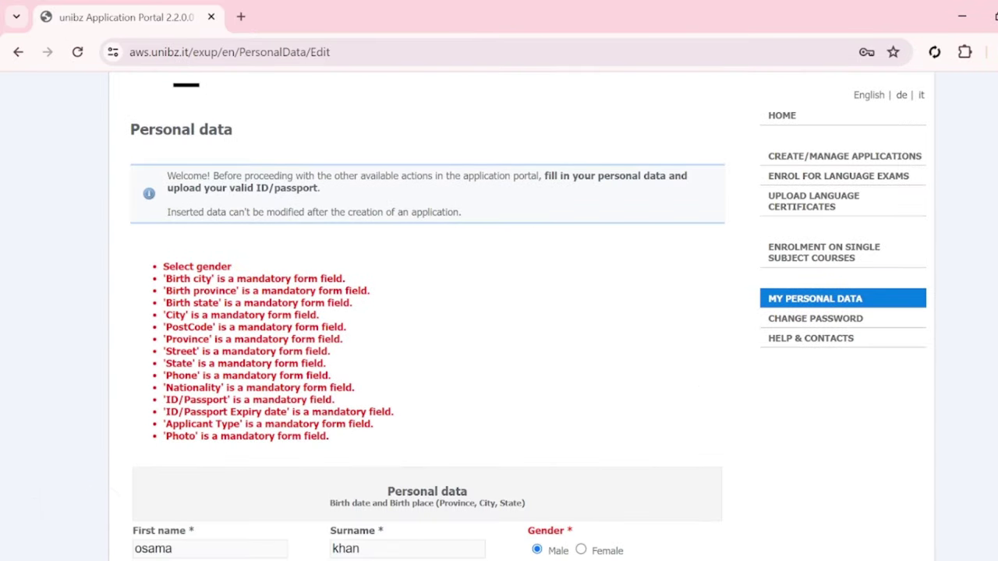
scroll(531, 312, "up", 8)
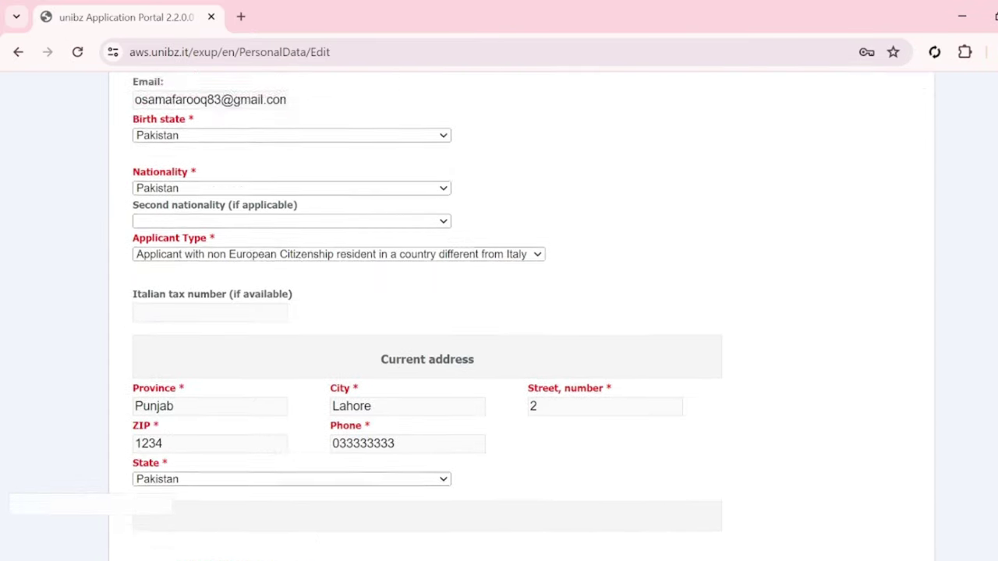
scroll(500, 317, "down", 3)
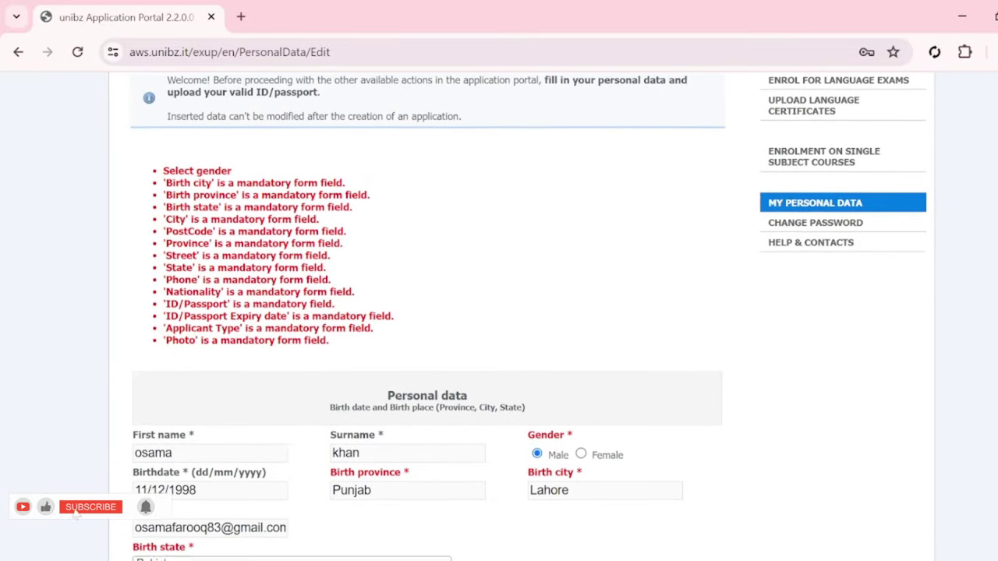
scroll(499, 316, "down", 2)
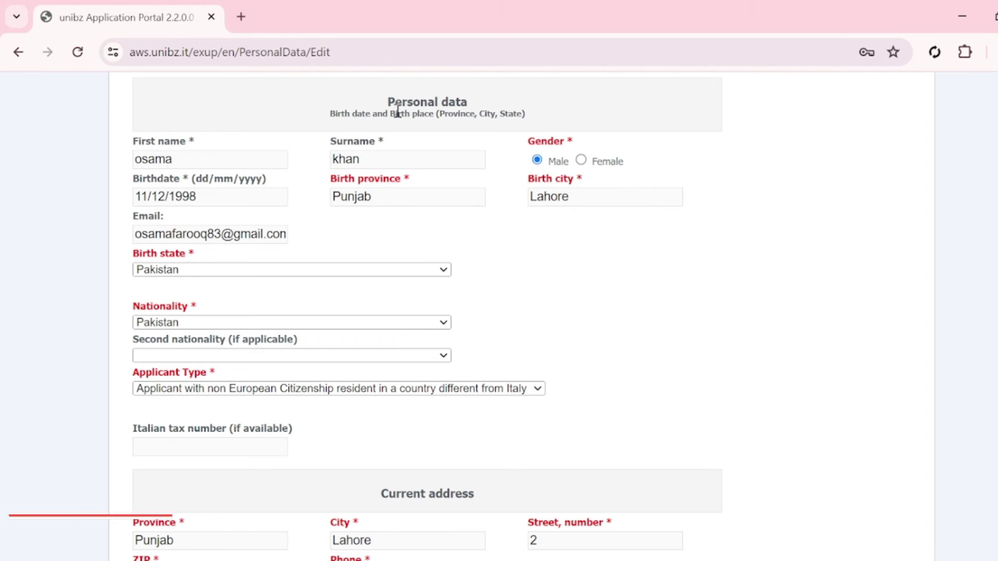
left_click(209, 156)
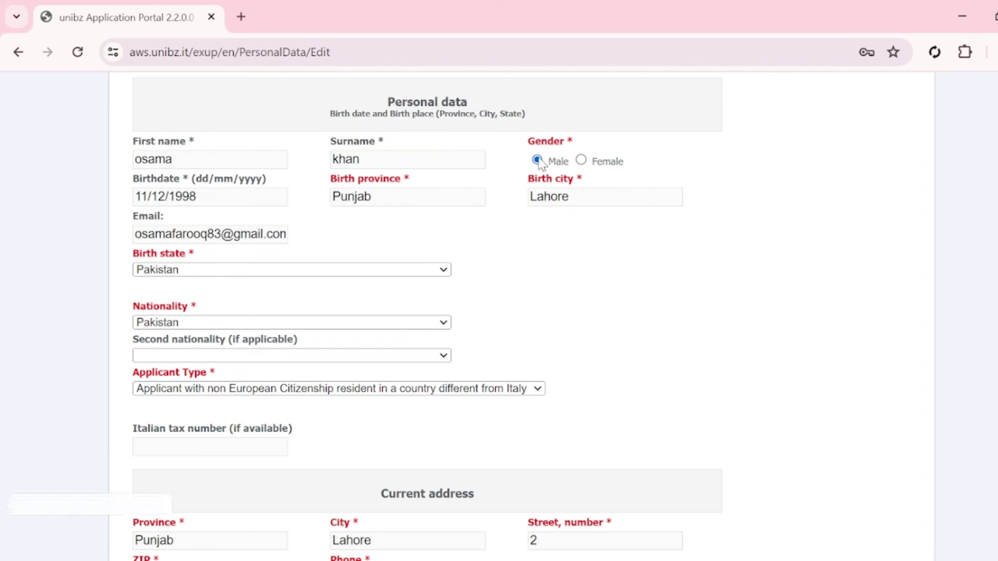
left_click(231, 196)
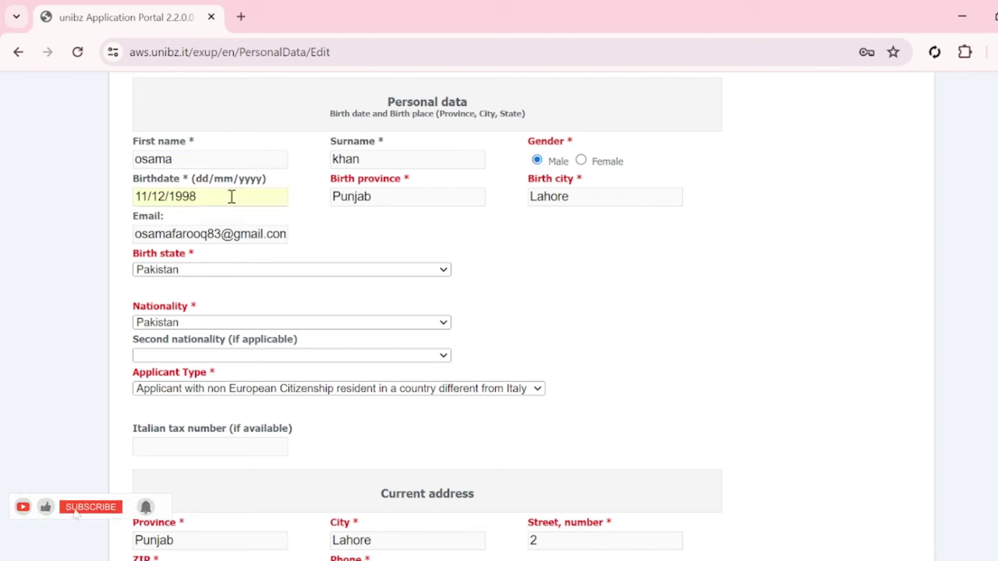
left_click(393, 205)
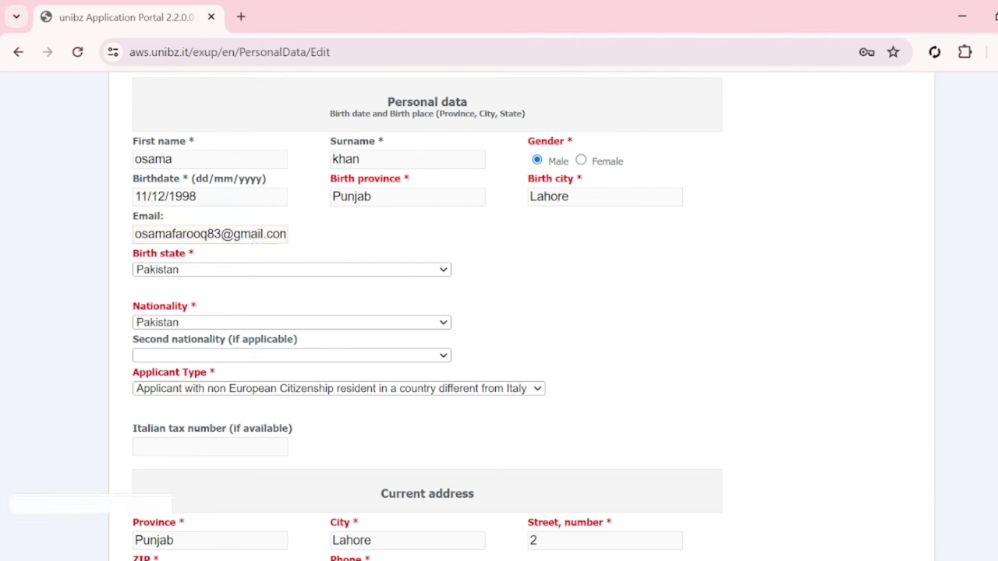
- Check the non-European Applicant Type setting and move down to the Current address section
scroll(303, 273, "down", 1)
scroll(302, 273, "down", 1)
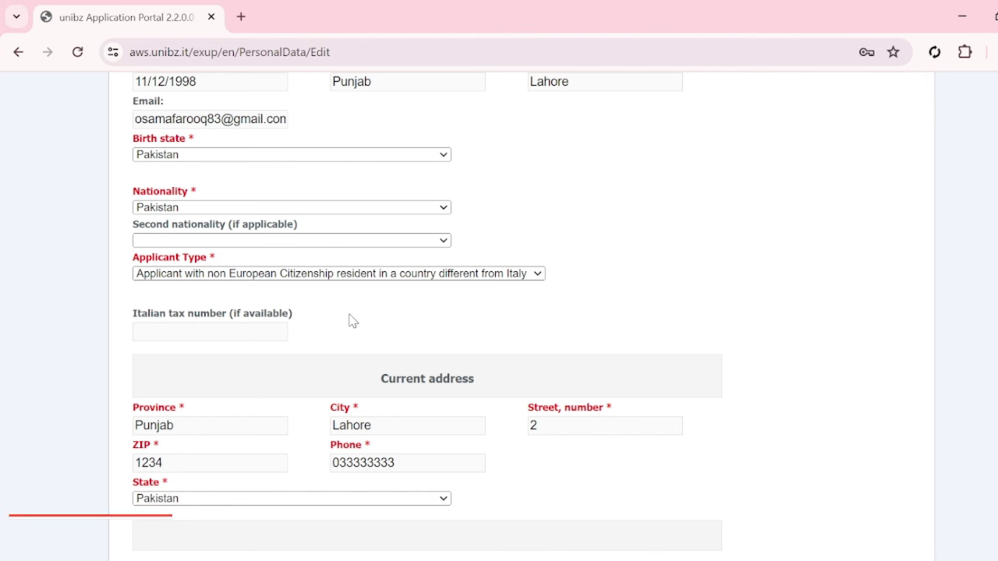
key("Tab")
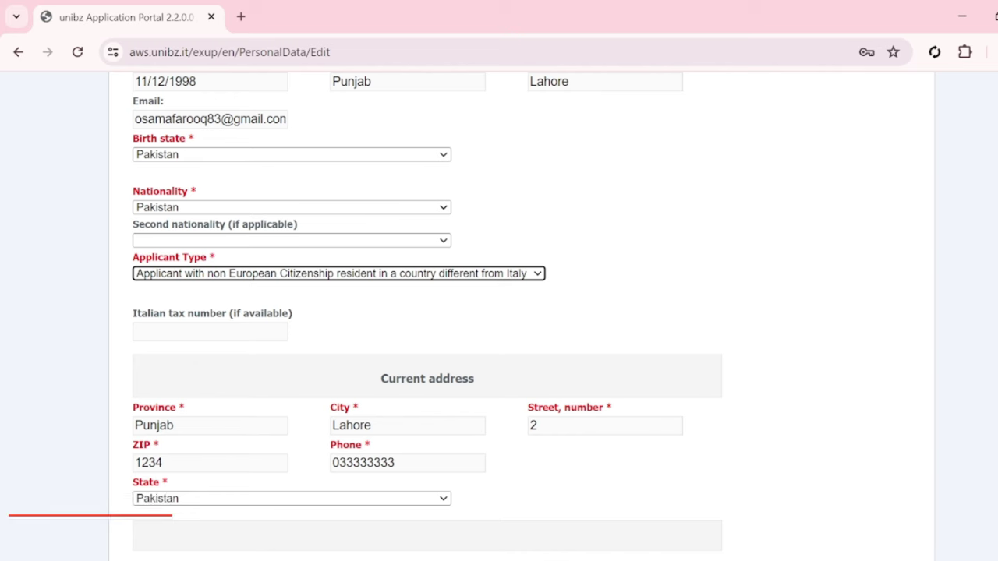
scroll(428, 312, "down", 3)
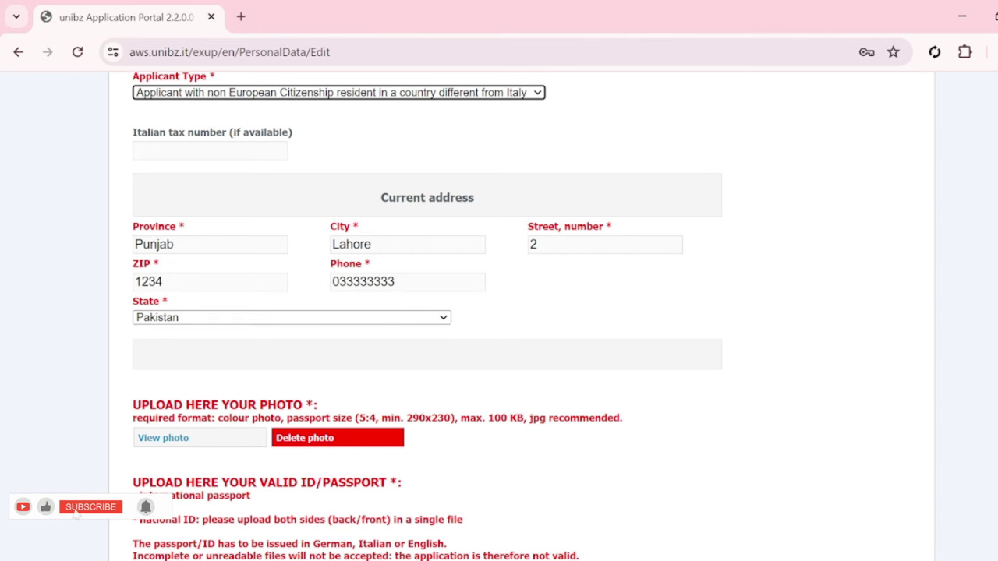
- Confirm the photo, ID/passport upload and 11/12/2030 expiry date, then save the personal data
scroll(427, 317, "down", 3)
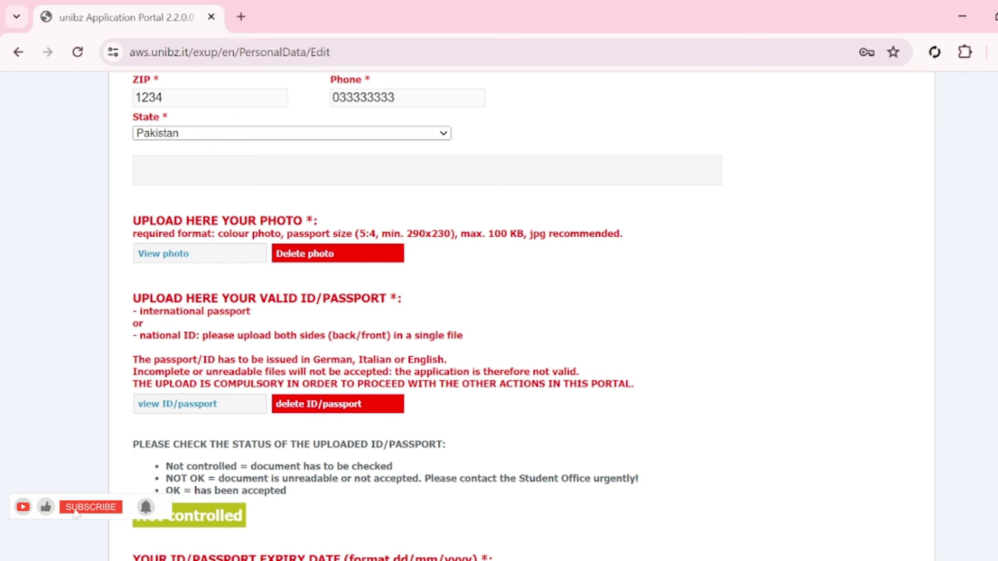
scroll(793, 396, "down", 1)
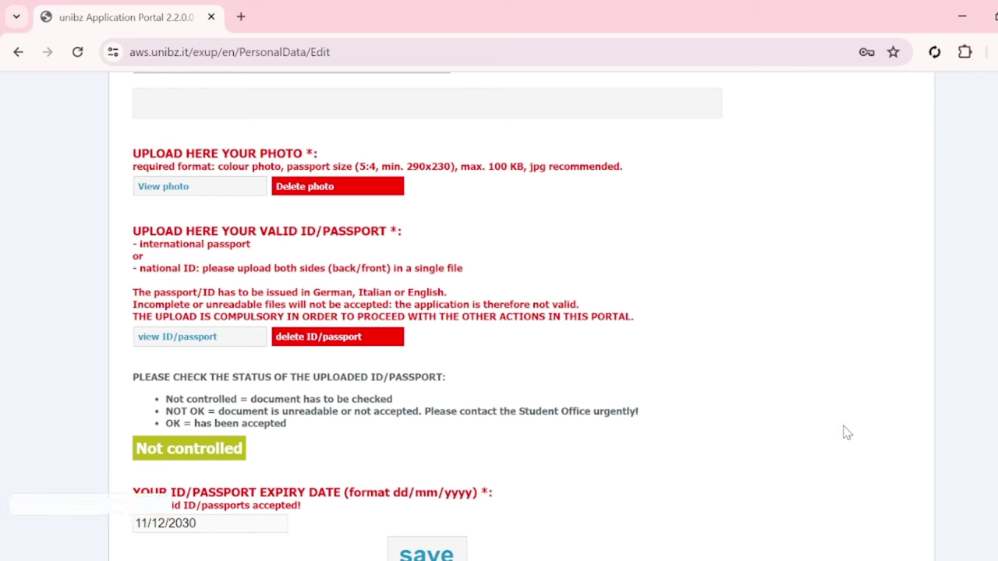
scroll(499, 312, "down", 1)
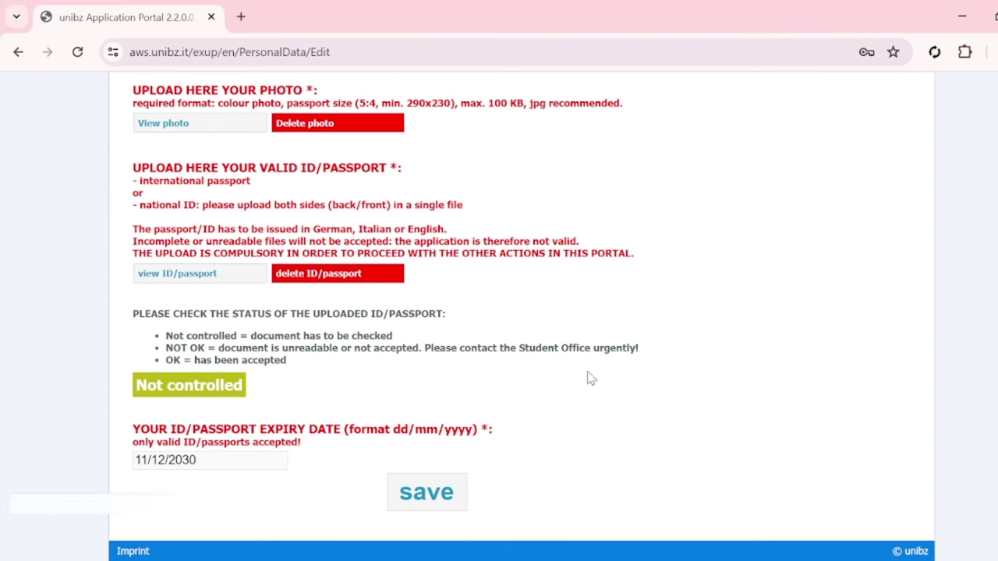
left_click(427, 493)
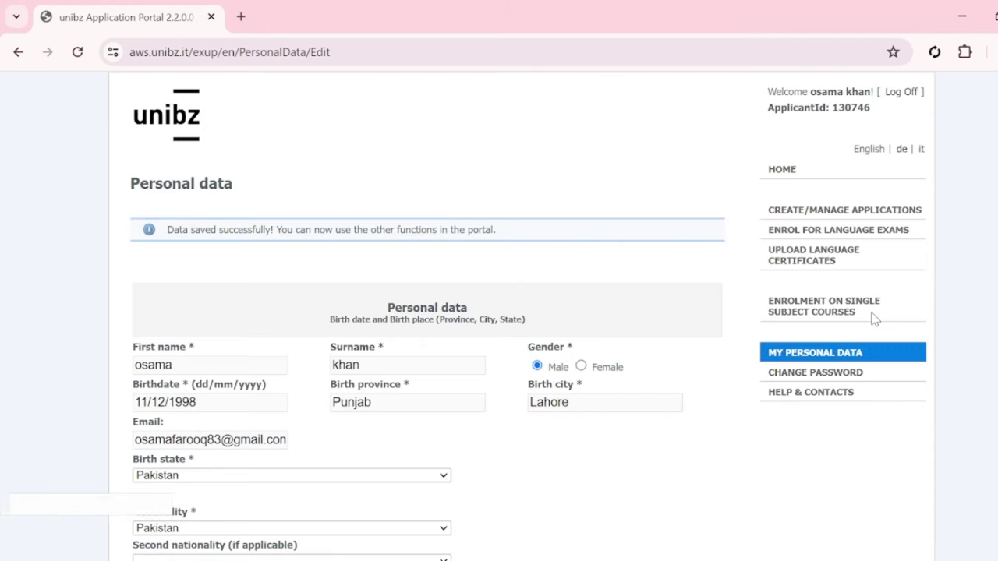
- Verify the 'Data saved successfully' message and go to the CREATE/MANAGE APPLICATIONS page
scroll(542, 162, "down", 2)
scroll(542, 162, "up", 2)
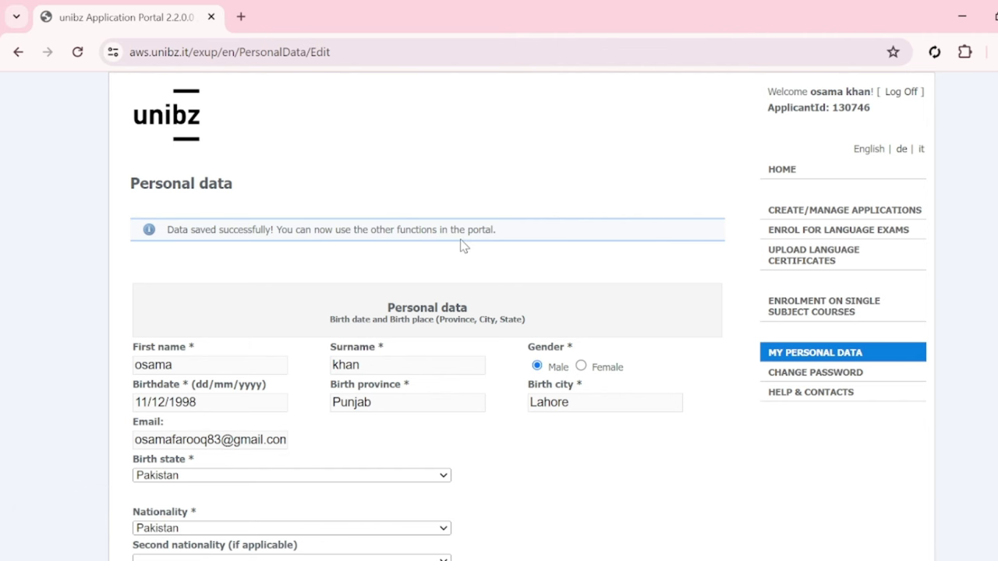
scroll(46, 511, "down", 5)
scroll(47, 511, "up", 4)
scroll(47, 511, "up", 3)
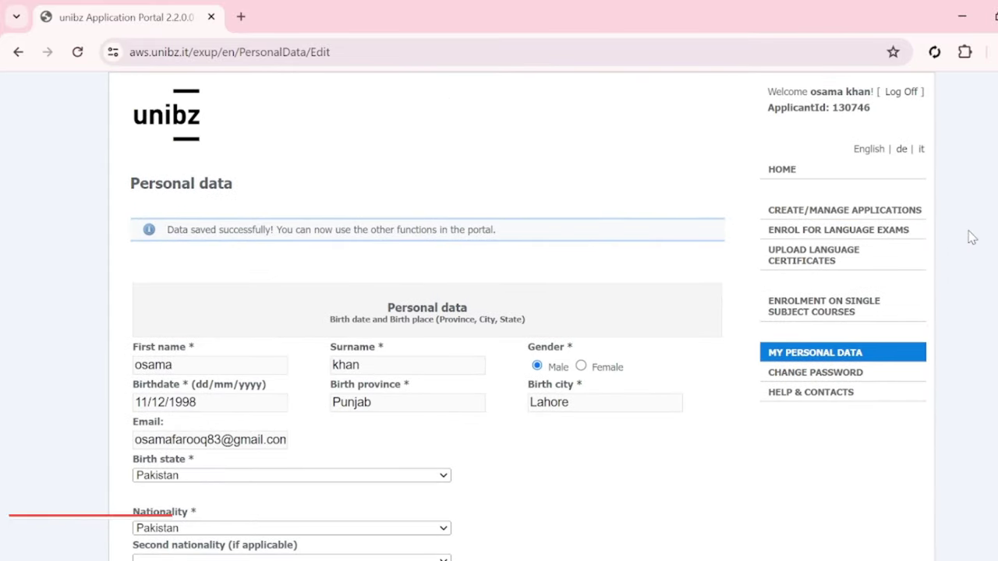
left_click(861, 213)
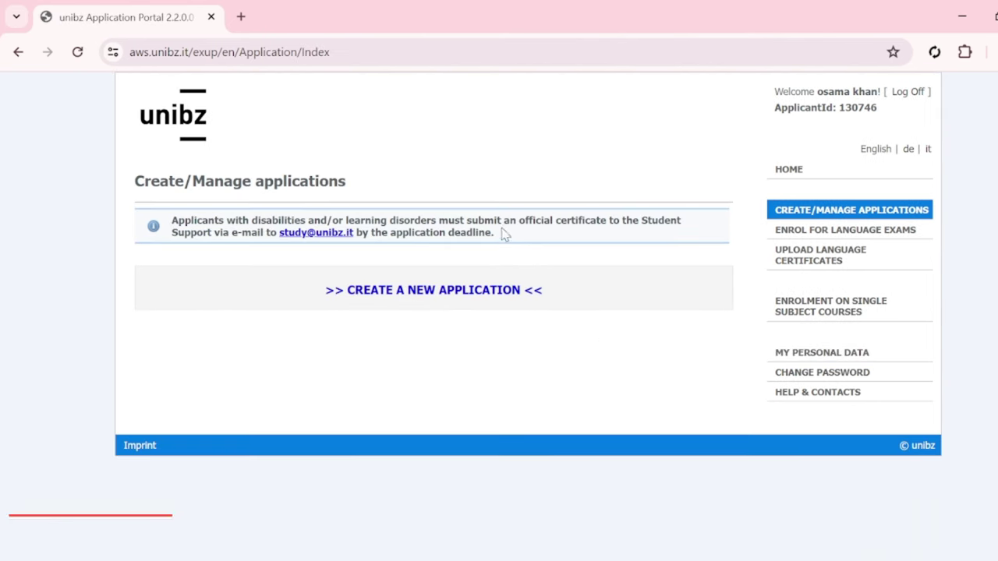
- Choose '>> CREATE A NEW APPLICATION <<' to reach an empty Course choice page
left_click(442, 299)
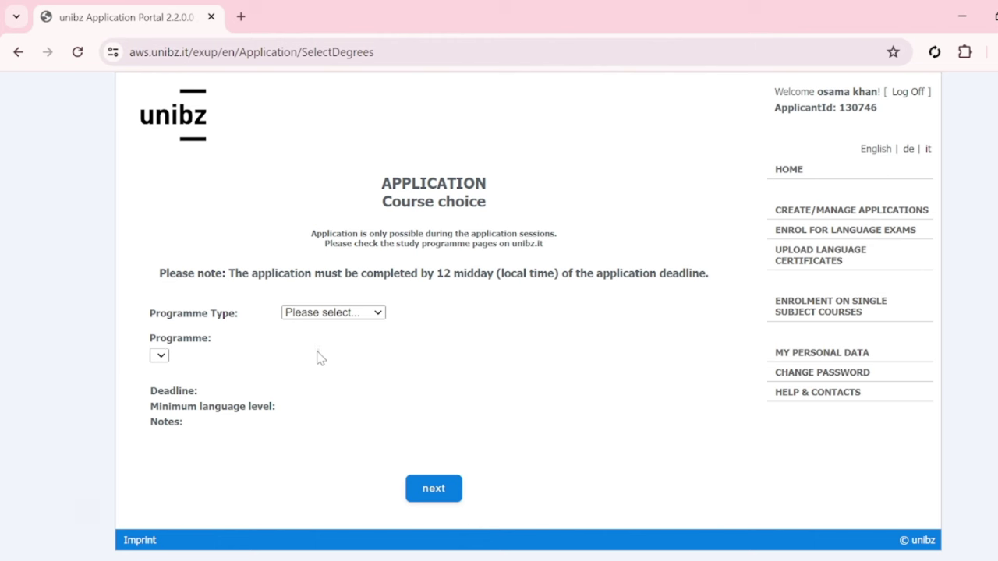
- Set Programme Type to Master and pick Master in Tourism Management as the programme
key("m")
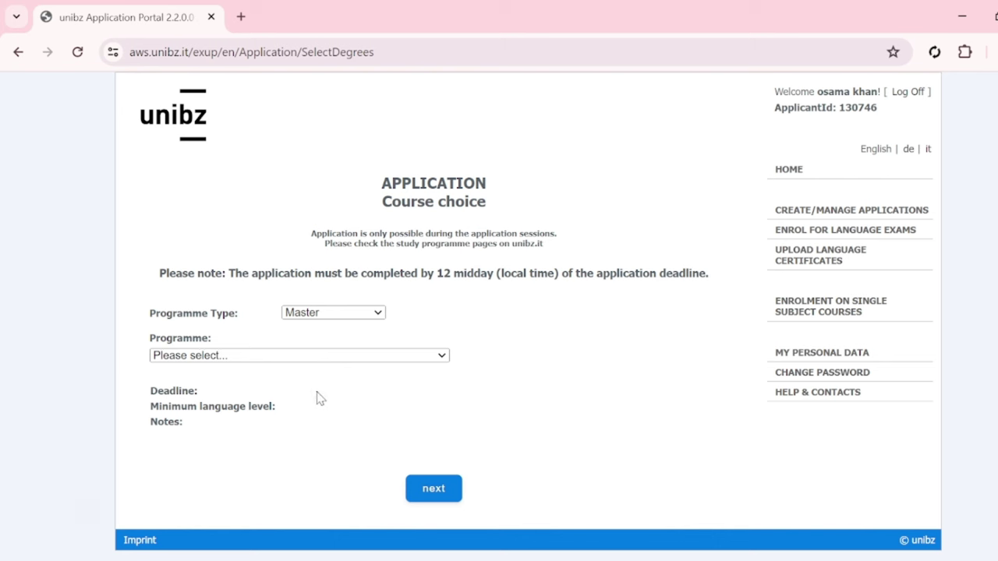
key("Down")
key("Down")
key("Down")
key("Down")
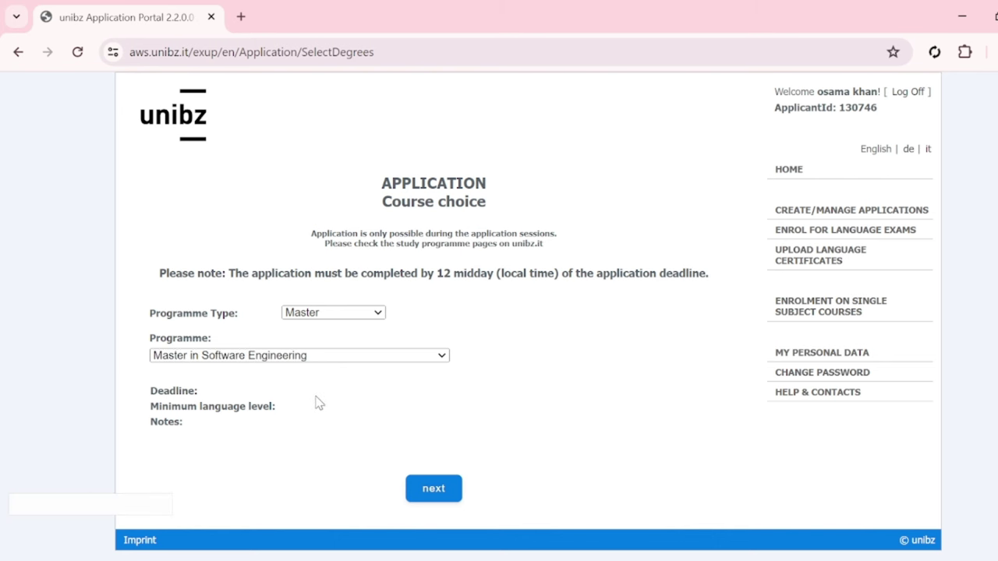
key("Up")
key("Up")
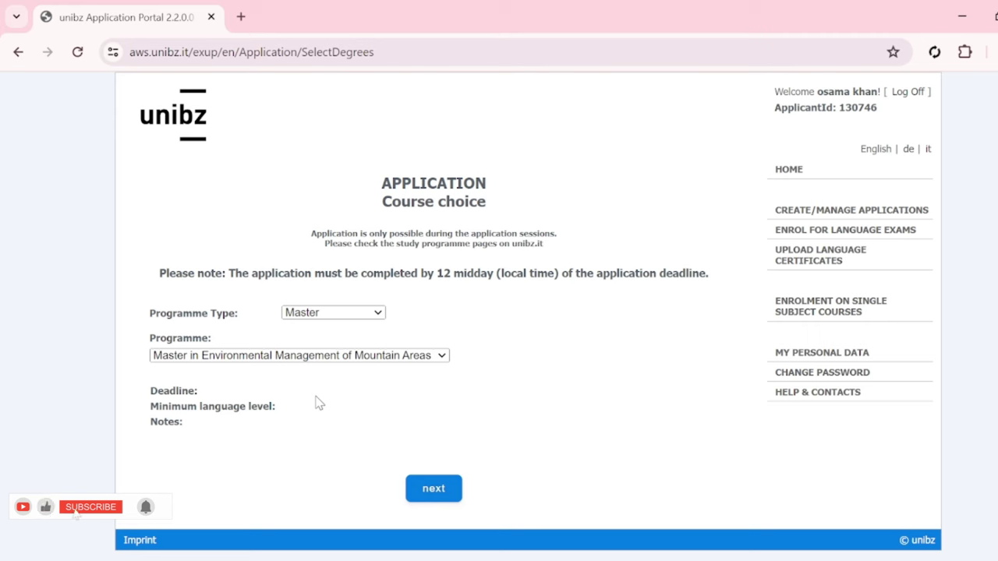
key("Down")
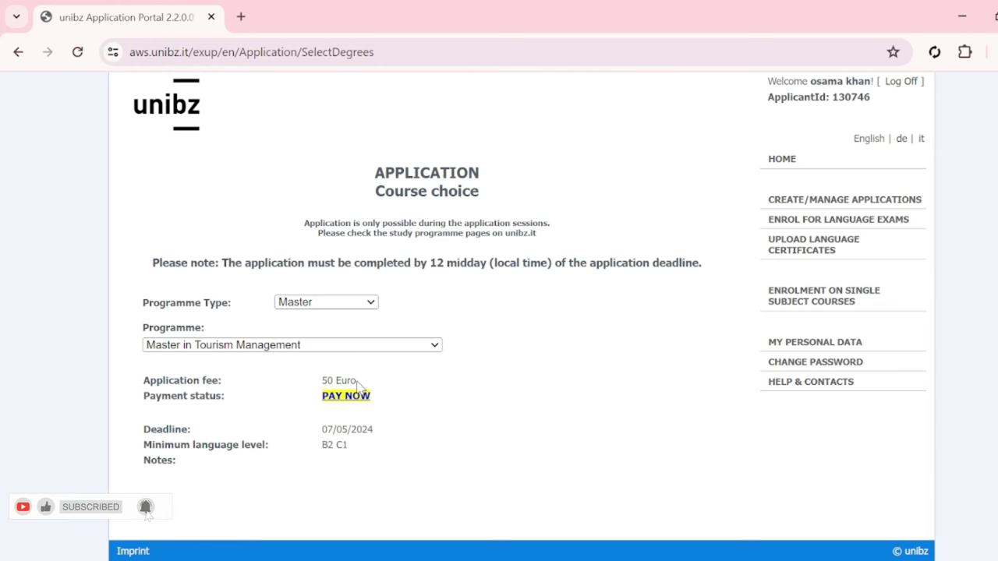
left_click(346, 396)
scroll(519, 195, "down", 2)
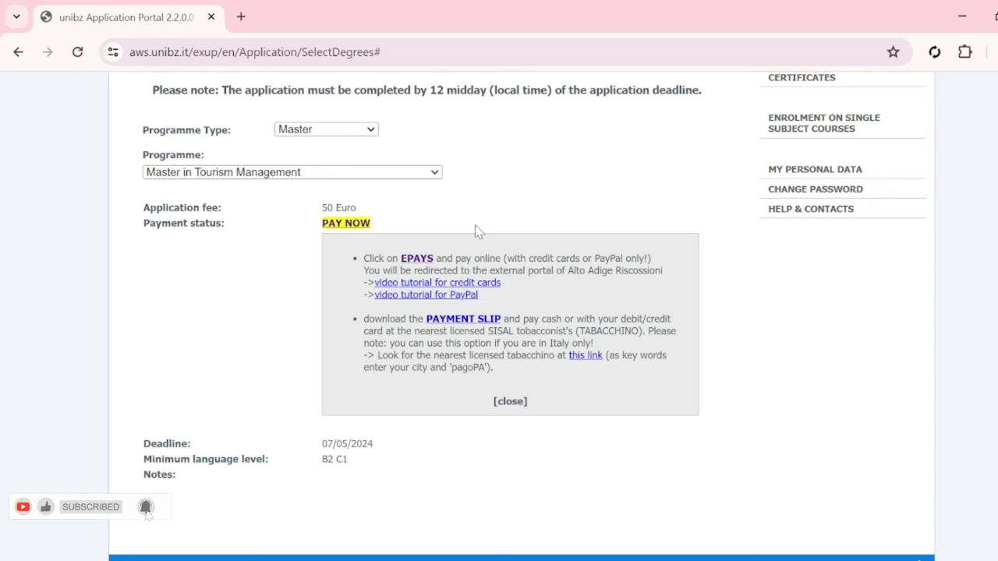
left_click(511, 402)
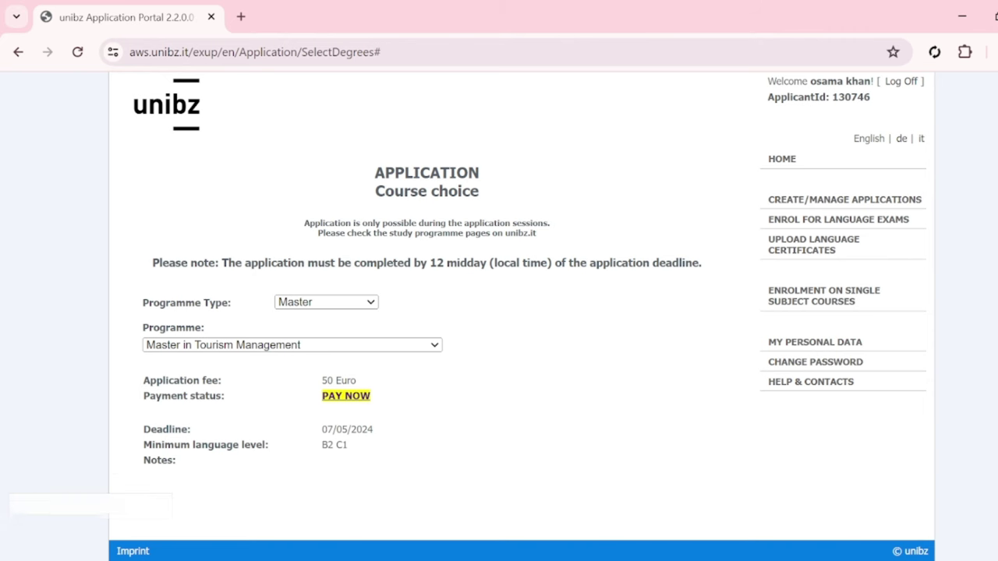
scroll(499, 312, "up", 1)
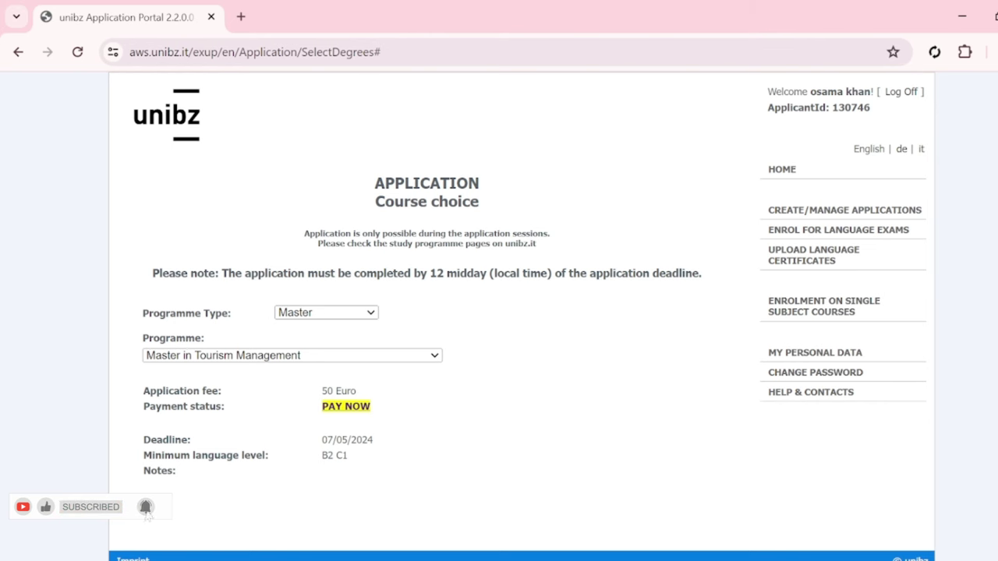
scroll(522, 316, "down", 1)
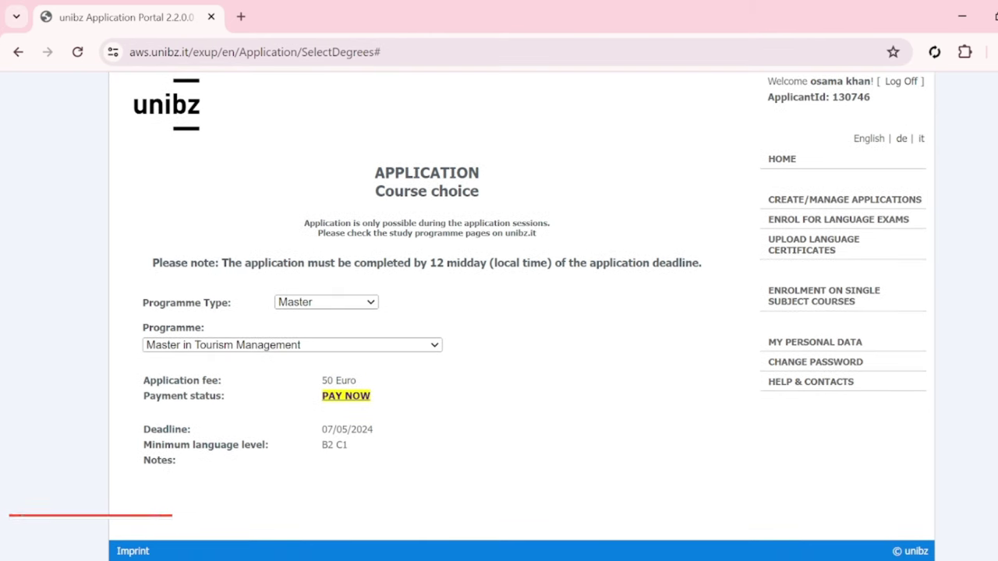